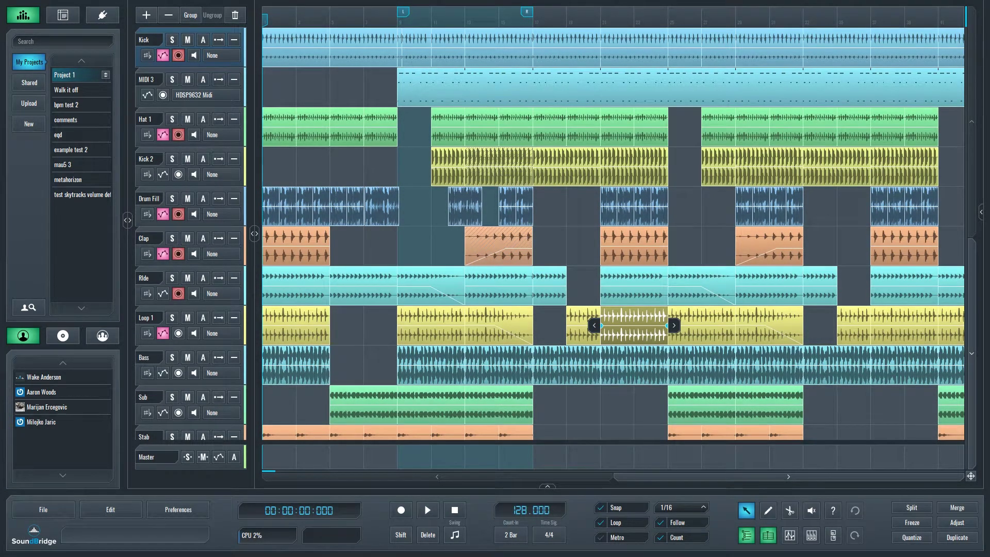
- Open the SkyTracks upload dialog with its track and bounce target options, and close it without uploading
{"action": "mouse_move", "coordinate": [127, 220]}
{"action": "left_mouse_down"}
{"action": "mouse_move", "coordinate": [187, 220]}
{"action": "mouse_move", "coordinate": [128, 220]}
{"action": "left_mouse_up"}
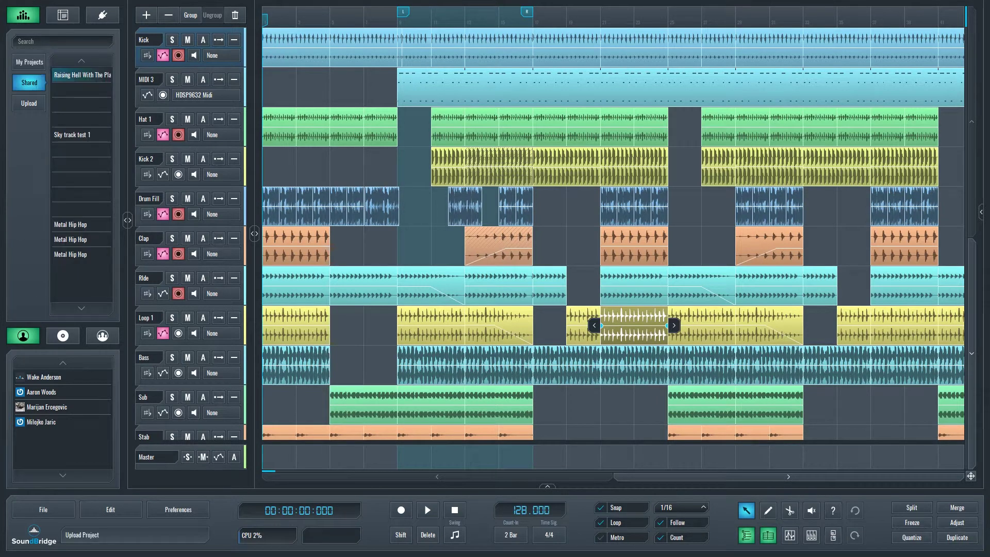
{"action": "left_click", "coordinate": [29, 103]}
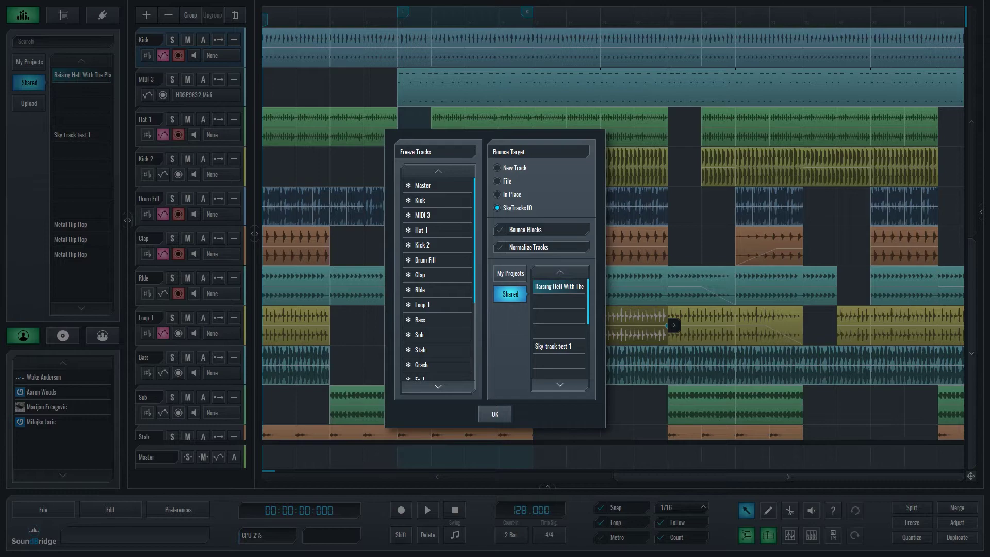
{"action": "key", "text": "Escape"}
- Show the own SkyTracks projects and view the new project dialog, closing it without creating a project
{"action": "left_click", "coordinate": [28, 62]}
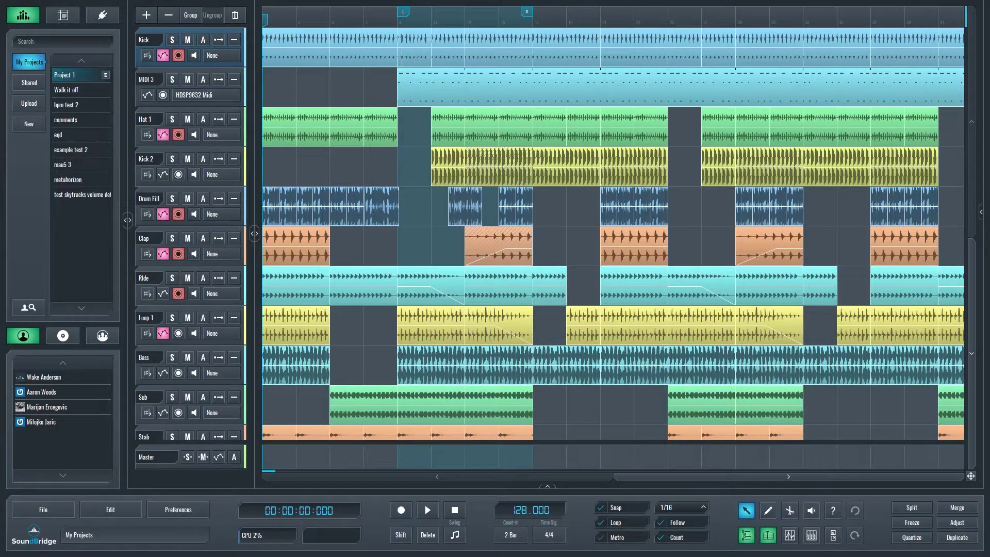
{"action": "left_click", "coordinate": [29, 124]}
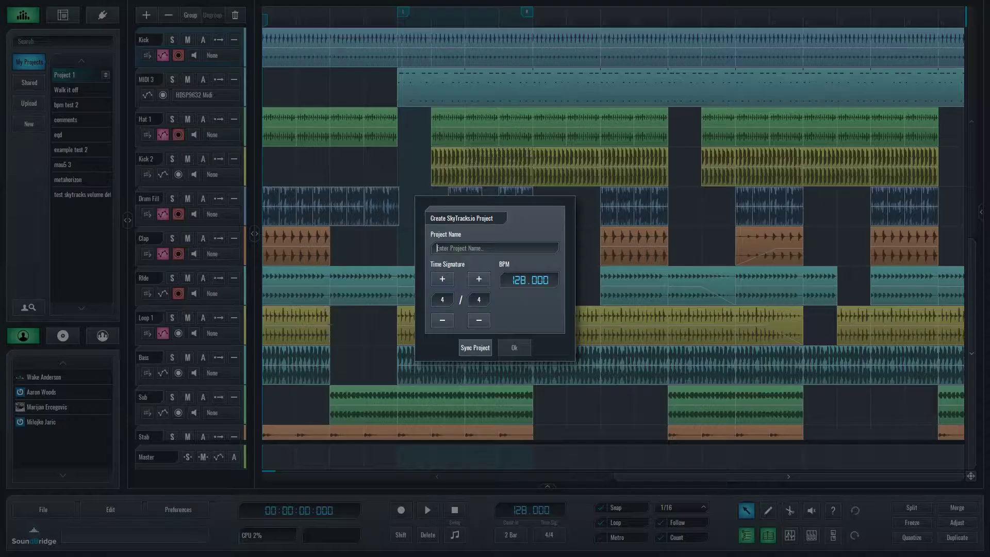
{"action": "key", "text": "Escape"}
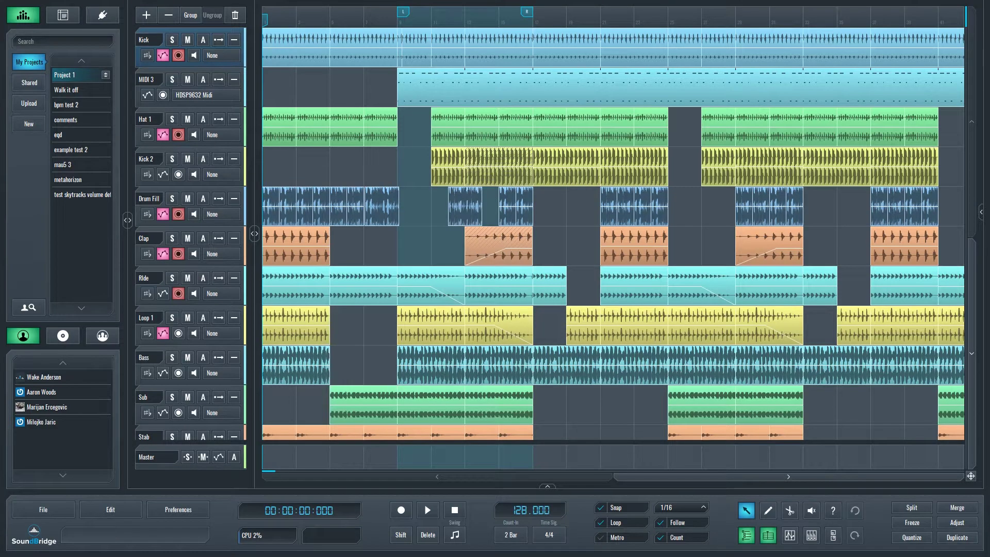
- Search the own SkyTracks projects for "Walk" and clear the search
{"action": "left_click", "coordinate": [77, 119]}
{"action": "left_click", "coordinate": [78, 135]}
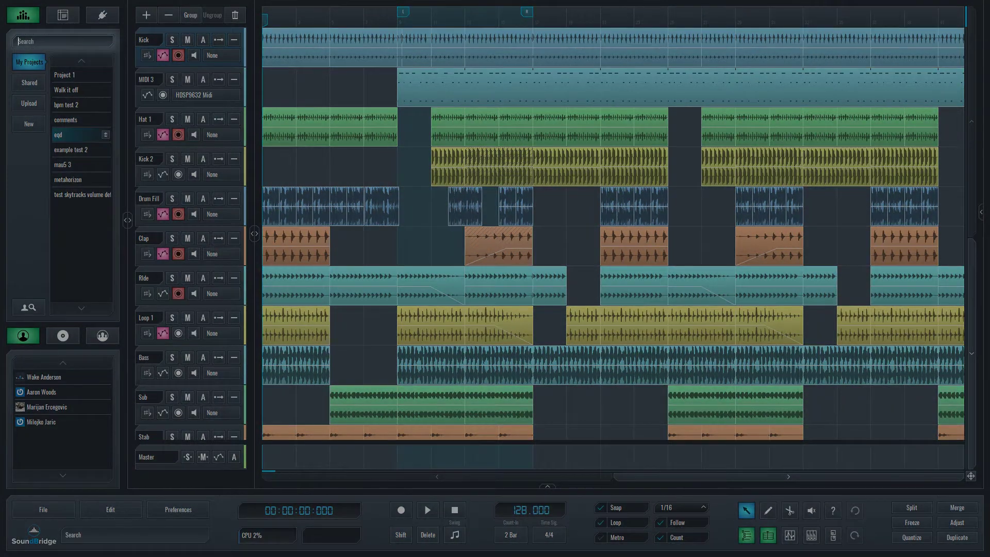
{"action": "type", "text": "Walk"}
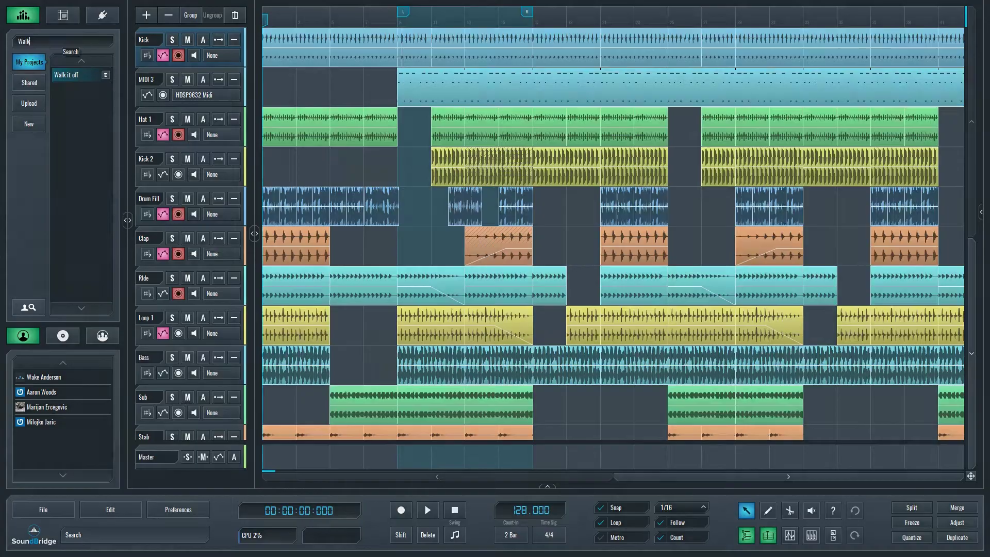
{"action": "key", "text": "BackSpace"}
{"action": "key", "text": "BackSpace"}
{"action": "key", "text": "BackSpace"}
{"action": "key", "text": "BackSpace"}
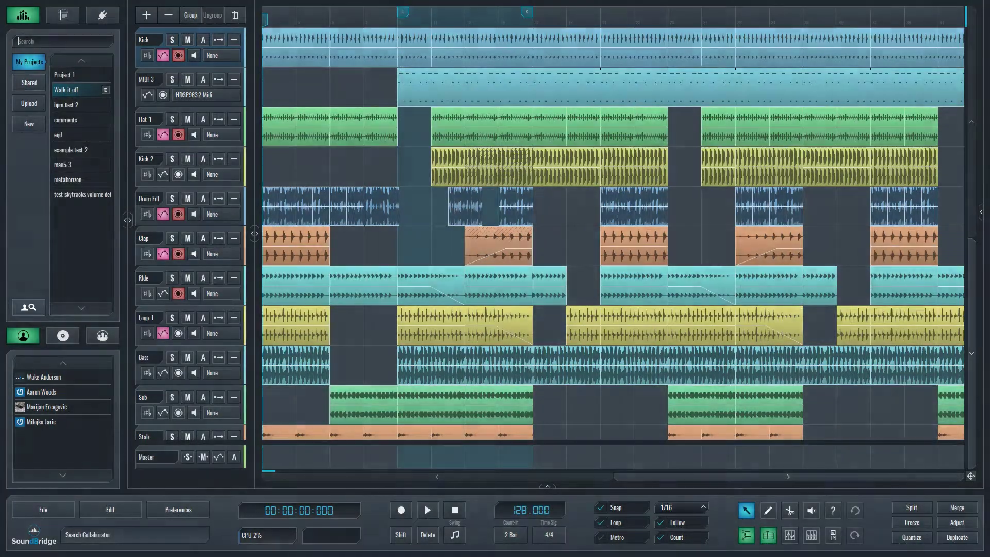
- Open the collaborator search dialog and close it without adding anyone
{"action": "left_click", "coordinate": [29, 307]}
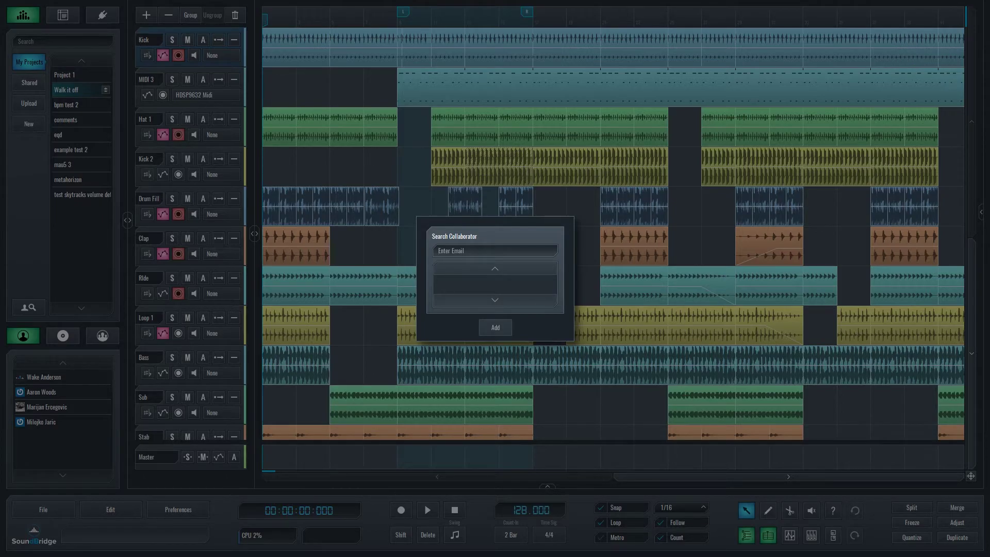
{"action": "key", "text": "Escape"}
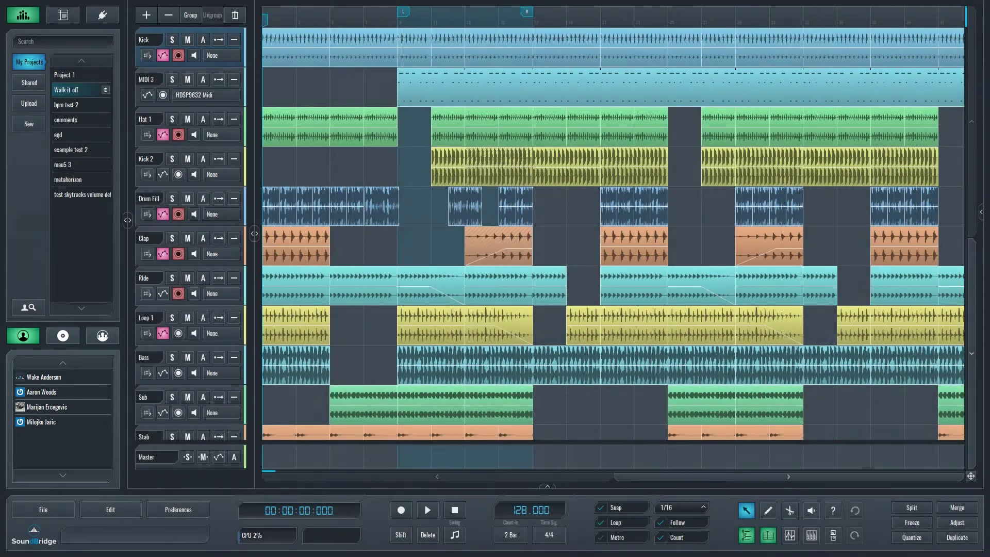
- Preview the vox audio of Project 1, stop it, and list the project's collaborators
{"action": "left_click", "coordinate": [65, 75]}
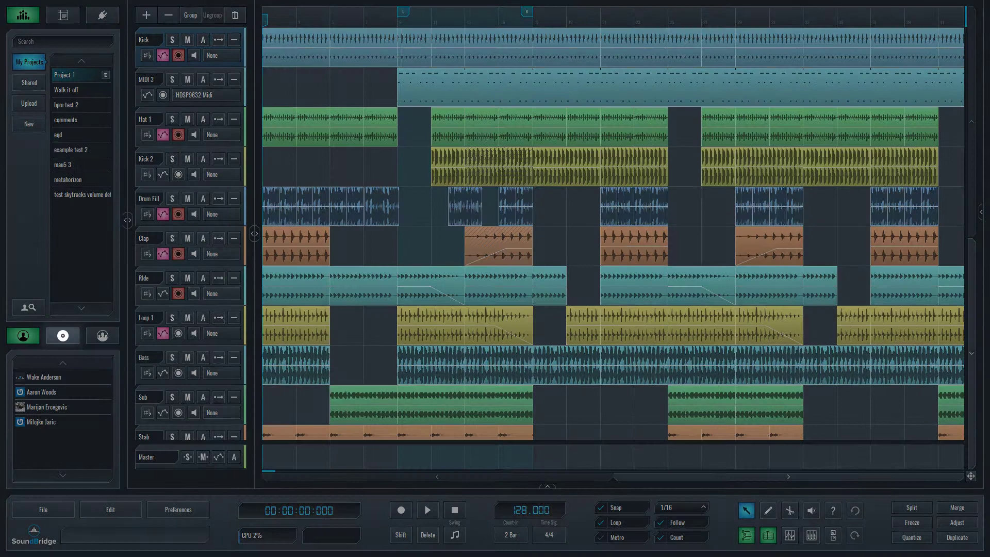
{"action": "left_click", "coordinate": [62, 335]}
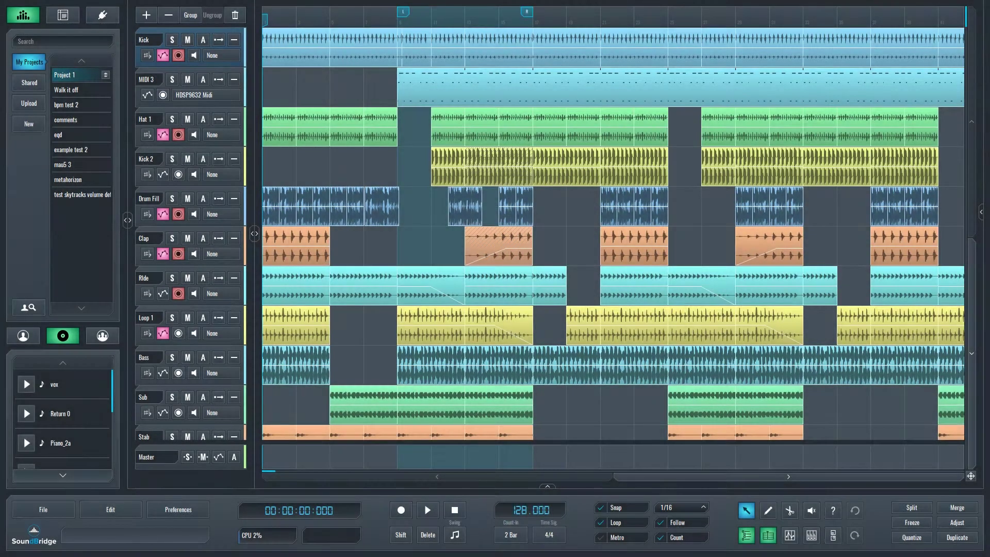
{"action": "left_click", "coordinate": [26, 384]}
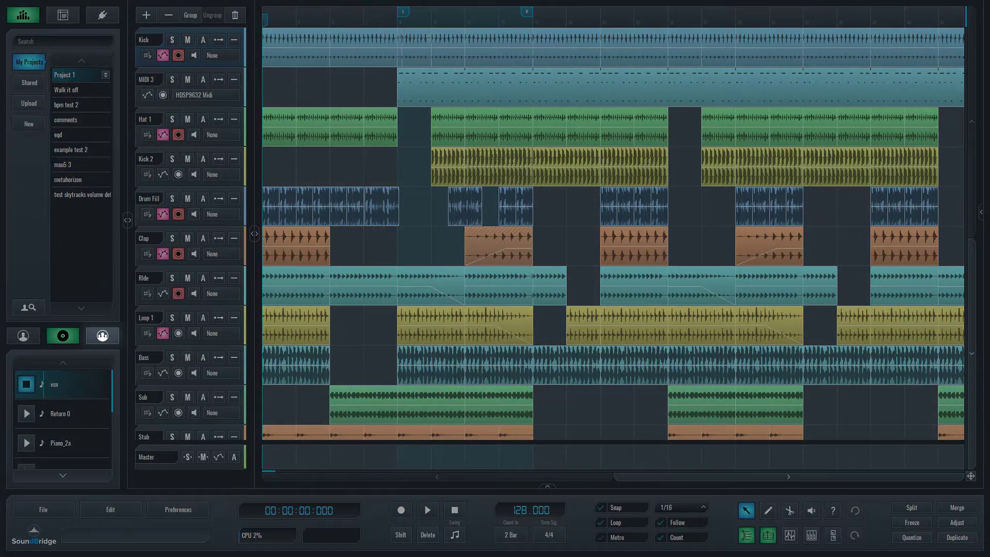
{"action": "left_click", "coordinate": [26, 384]}
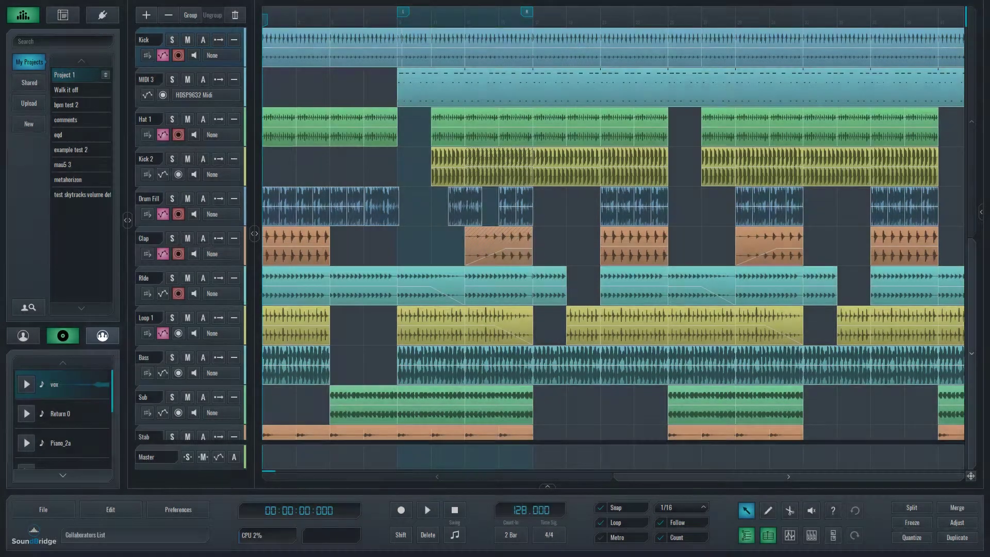
{"action": "left_click", "coordinate": [102, 335]}
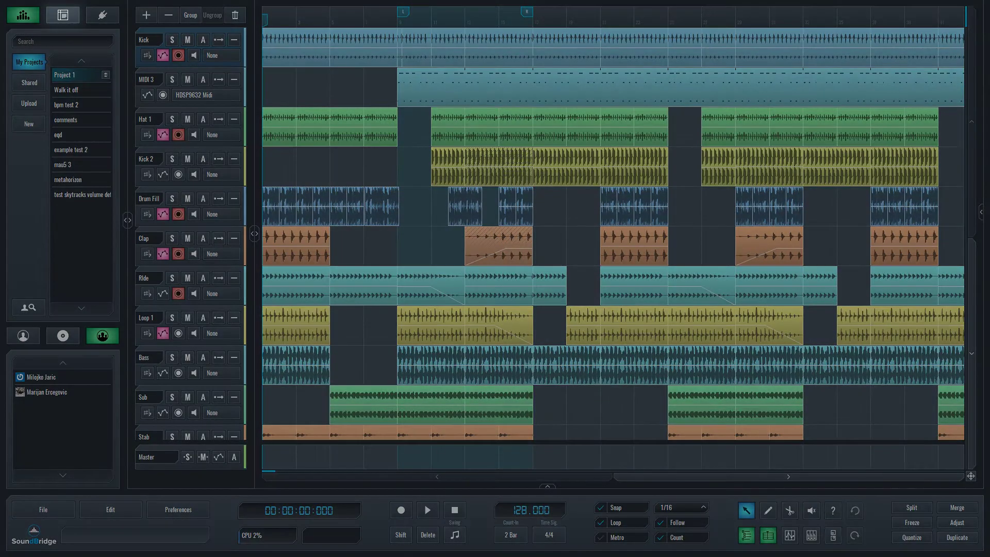
- Switch to the audio file browser, search it for "Bpm", and clear the search
{"action": "left_click", "coordinate": [63, 15]}
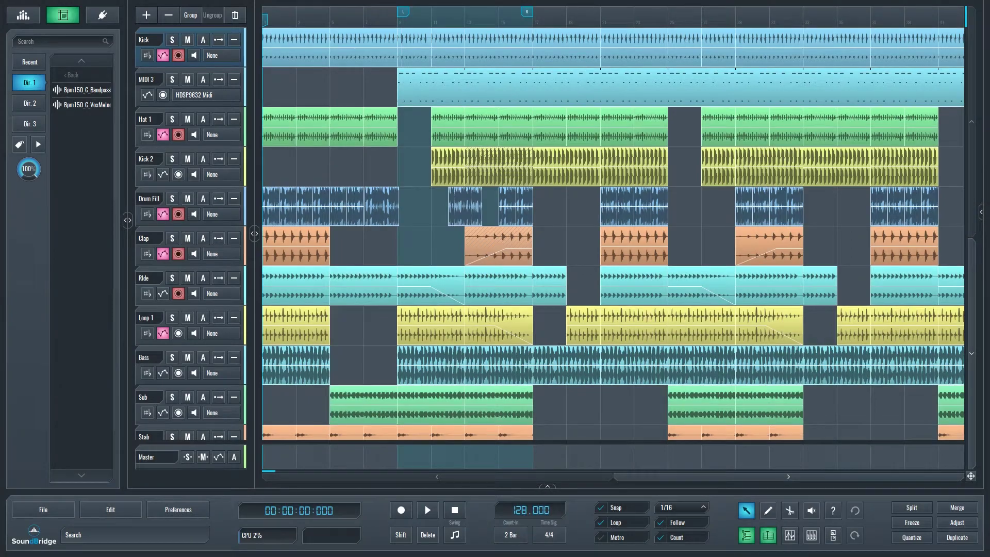
{"action": "left_click", "coordinate": [56, 41]}
{"action": "type", "text": "Bpm"}
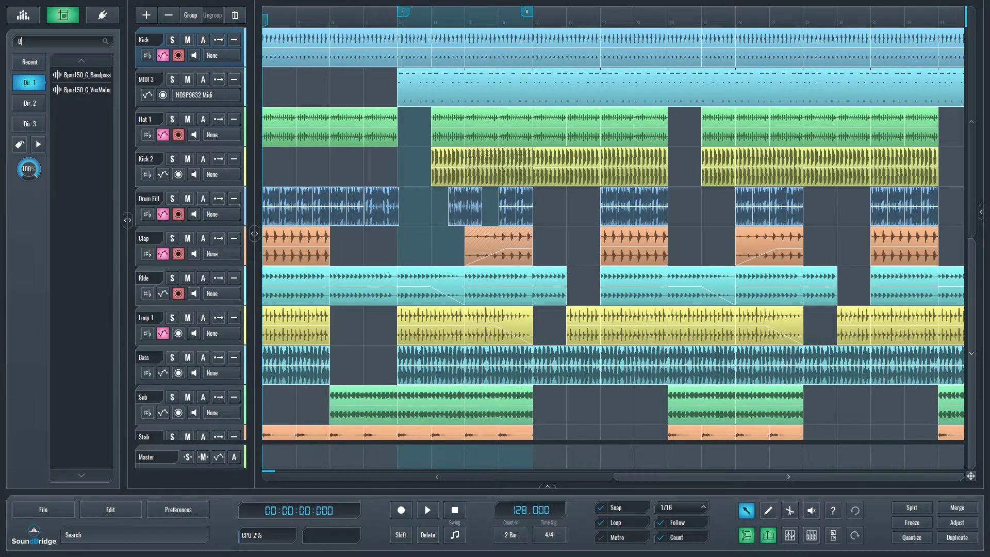
{"action": "key", "text": "BackSpace"}
{"action": "key", "text": "BackSpace"}
{"action": "key", "text": "BackSpace"}
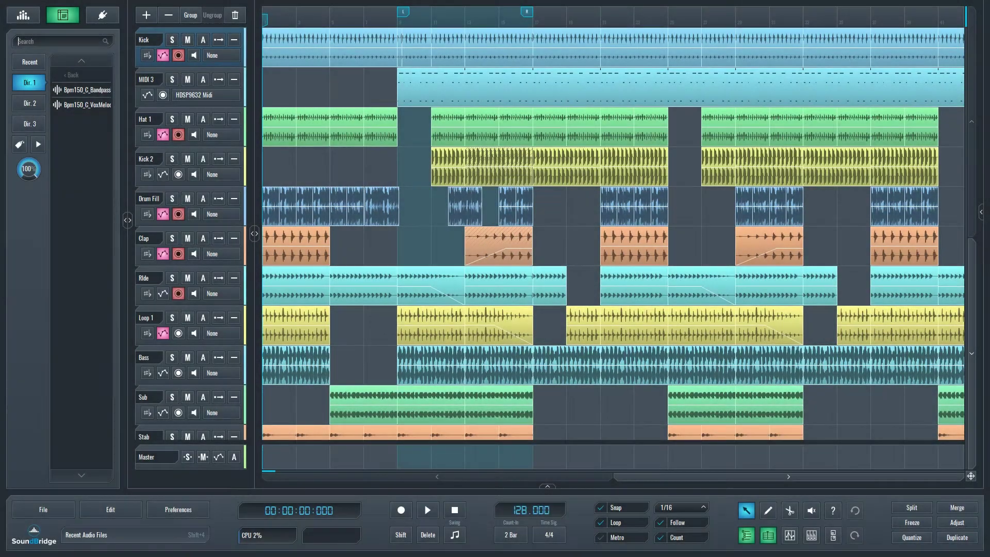
- Look through the recent locations and the contents of custom directories 1, 2 and 3, ending on directory 1
{"action": "left_click", "coordinate": [29, 62]}
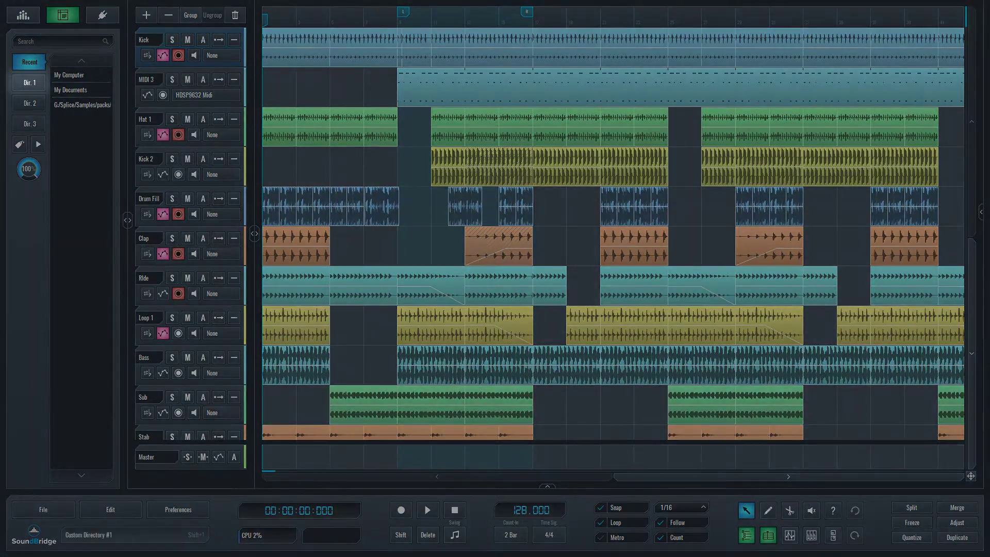
{"action": "left_click", "coordinate": [30, 82]}
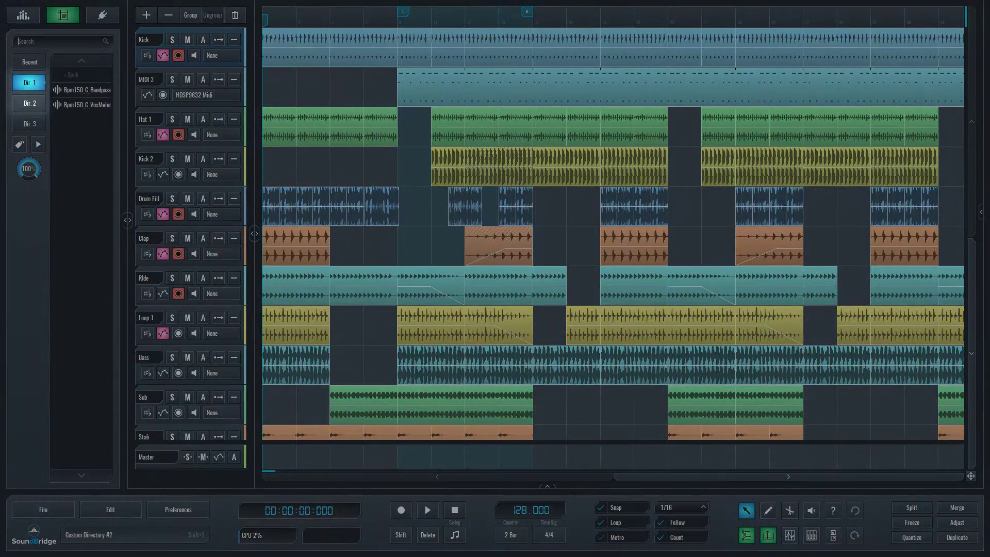
{"action": "left_click", "coordinate": [29, 103]}
{"action": "left_click", "coordinate": [29, 123]}
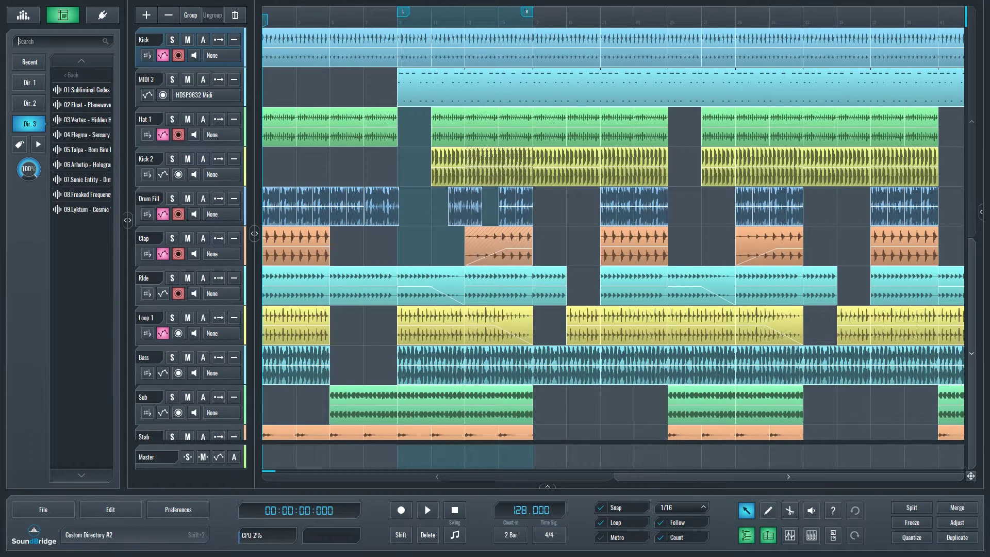
{"action": "left_click", "coordinate": [29, 103]}
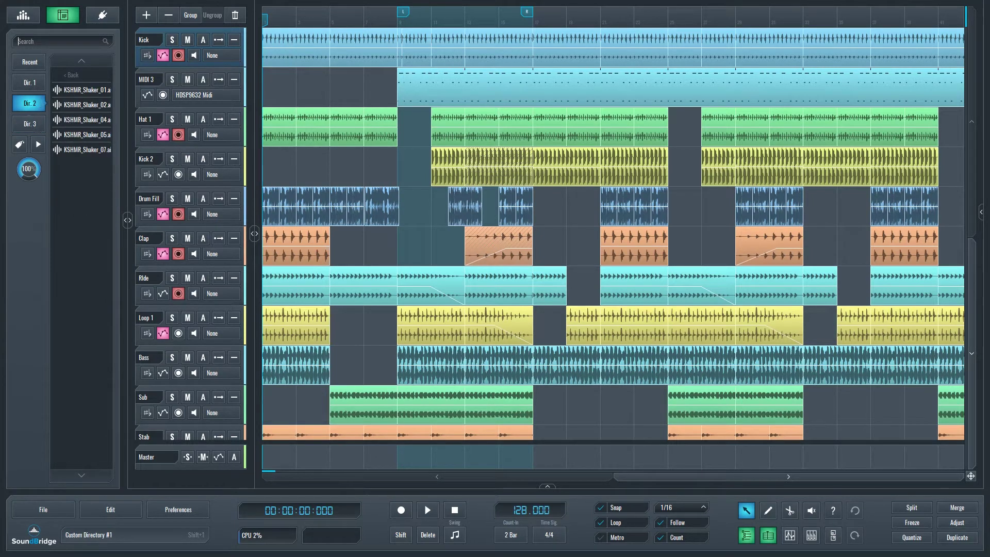
{"action": "left_click", "coordinate": [29, 83]}
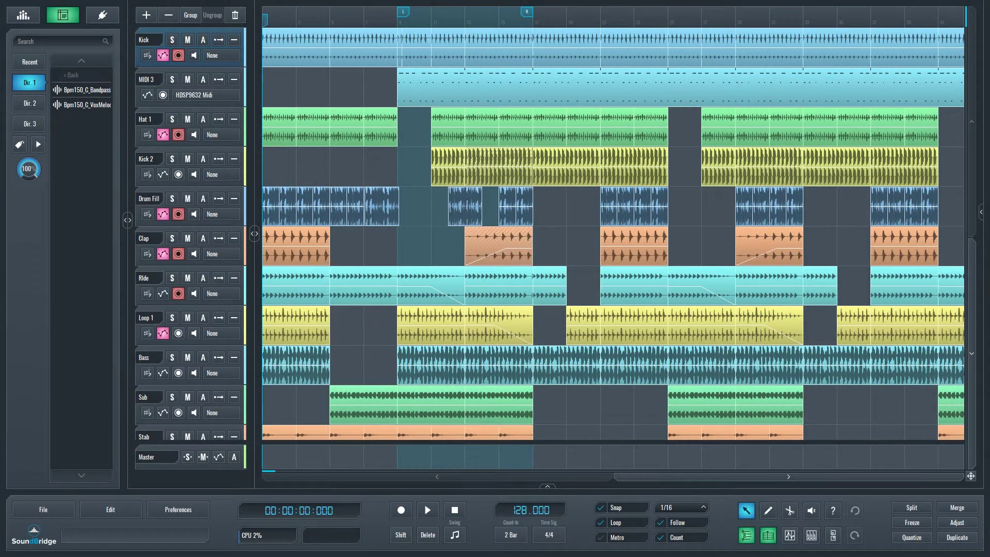
- Preview the Bpm150_C_Vox sample from custom directory 1 and stop the playback
{"action": "left_click", "coordinate": [38, 144]}
{"action": "left_click", "coordinate": [38, 145]}
{"action": "left_click", "coordinate": [81, 104]}
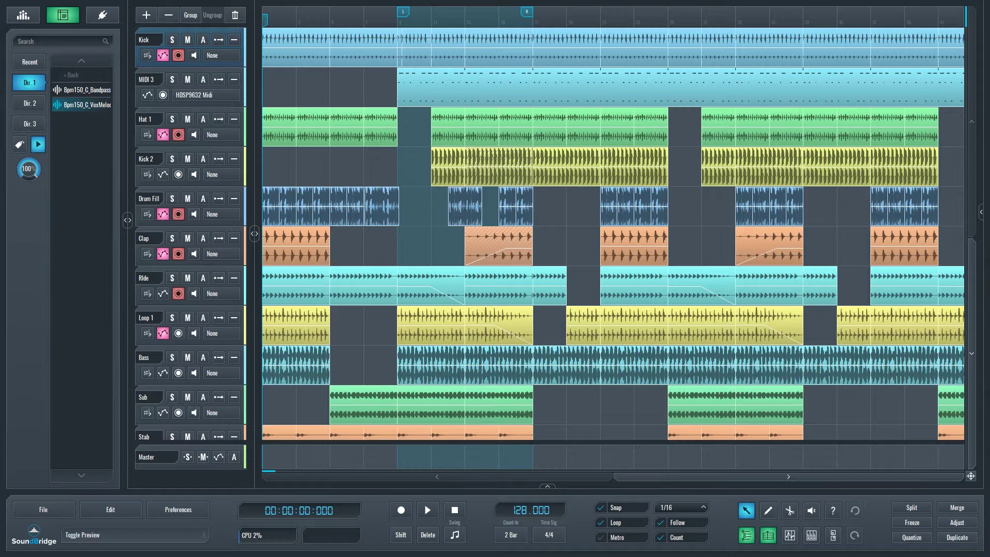
{"action": "left_click", "coordinate": [38, 145]}
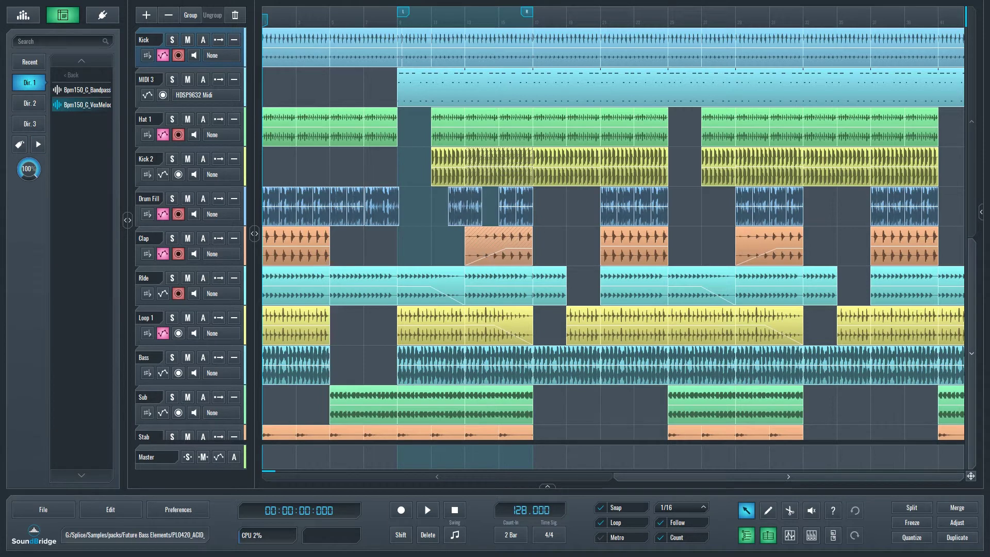
- Check the Auto Preview option and audition the Bpm150_C_Bandpass sample
{"action": "left_click", "coordinate": [111, 510]}
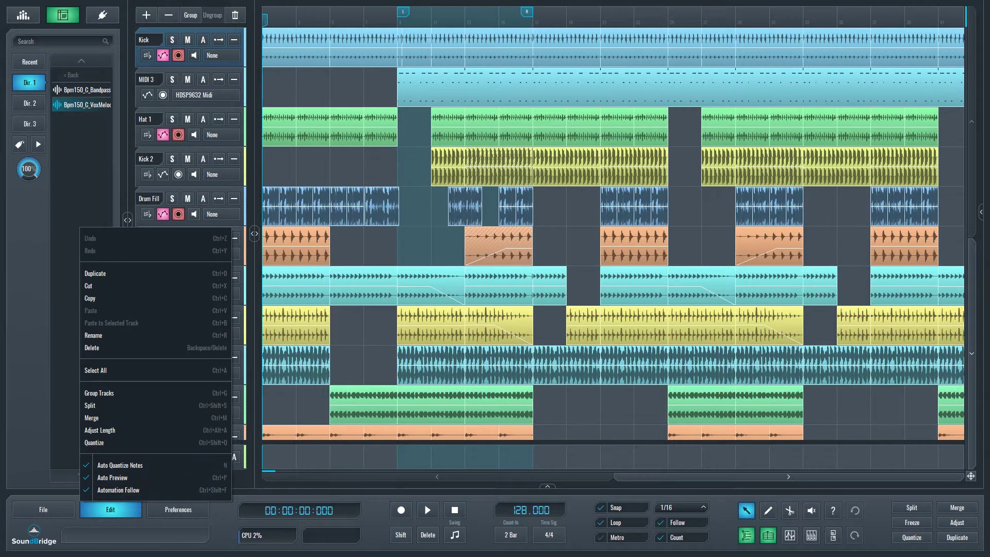
{"action": "left_click", "coordinate": [82, 90]}
{"action": "left_click", "coordinate": [82, 90]}
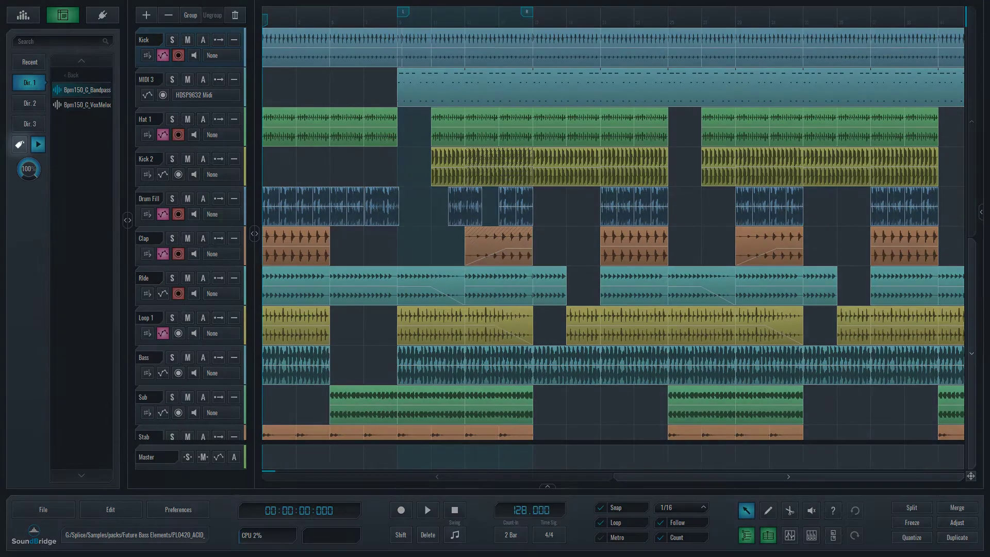
- Paint the Bpm150_C_Vox sample into the empty gaps of the Kick 2, Clap and Sub tracks with the browser's paint tool
{"action": "left_click", "coordinate": [85, 104]}
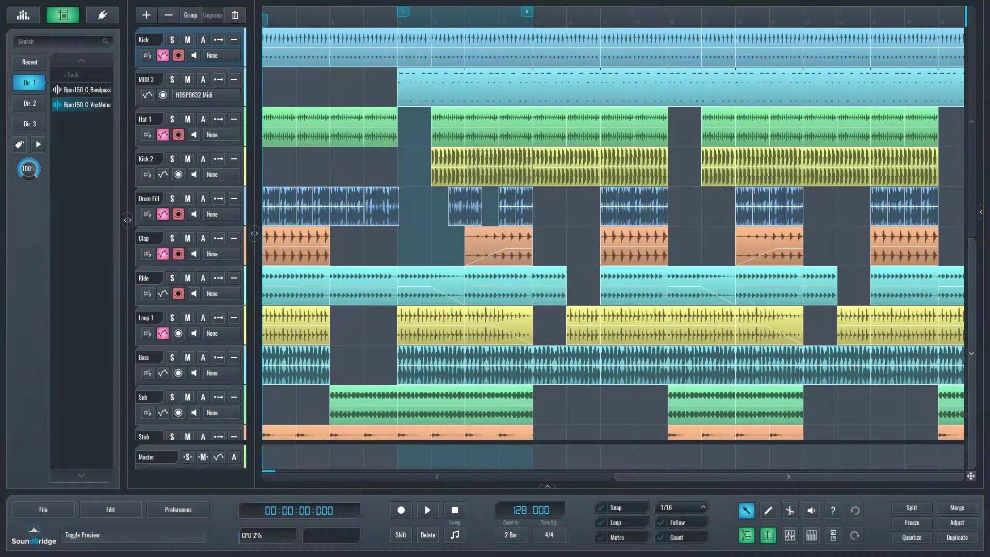
{"action": "left_click", "coordinate": [20, 144]}
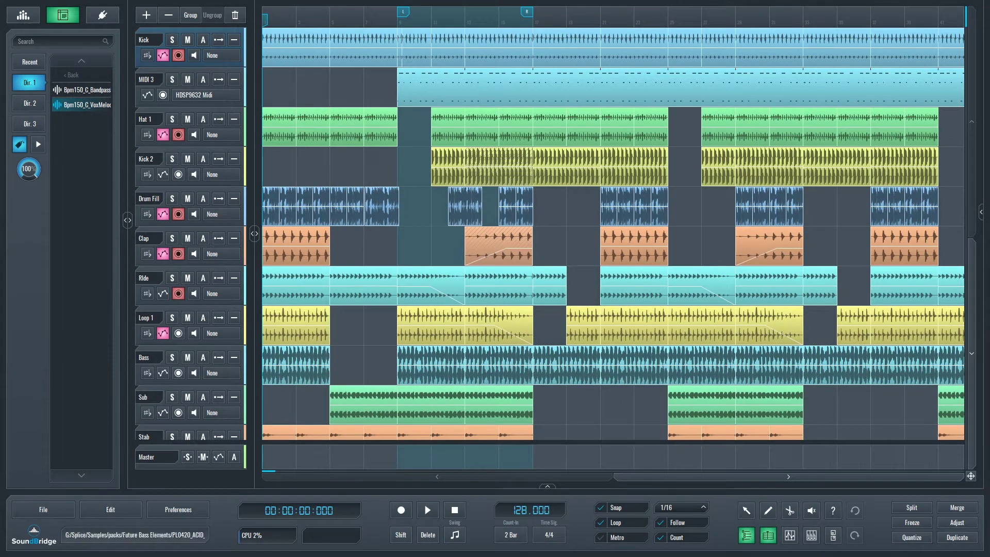
{"action": "left_click", "coordinate": [299, 167]}
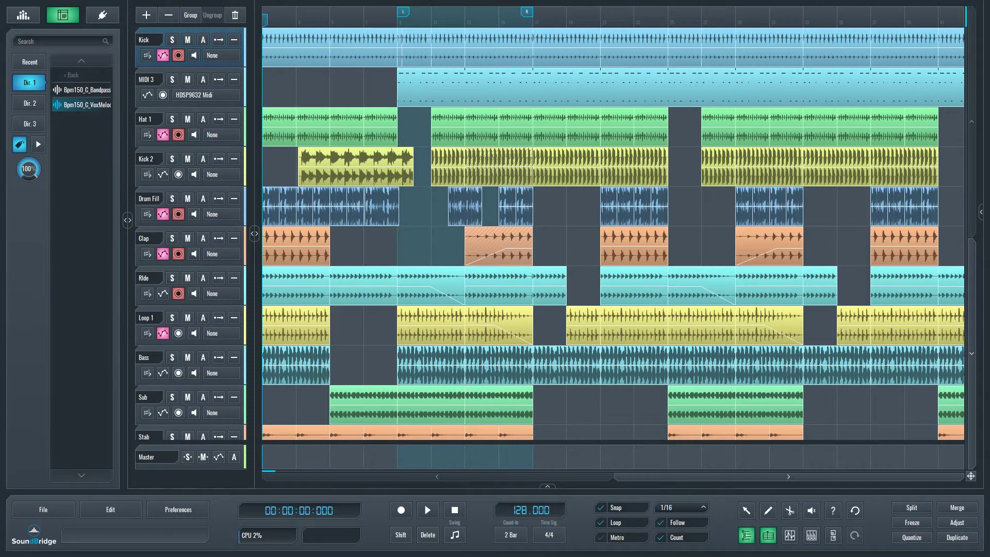
{"action": "left_click", "coordinate": [357, 246]}
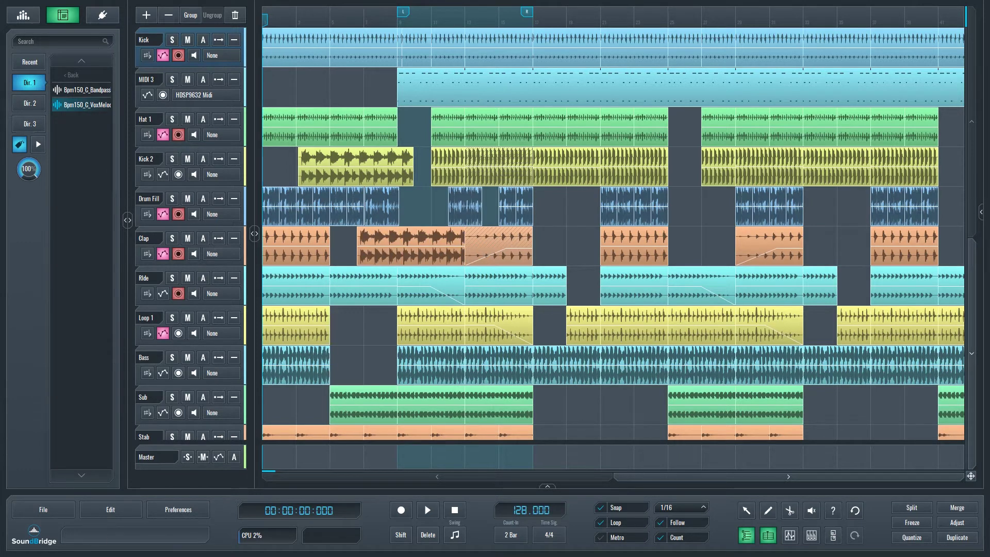
{"action": "left_click", "coordinate": [549, 405]}
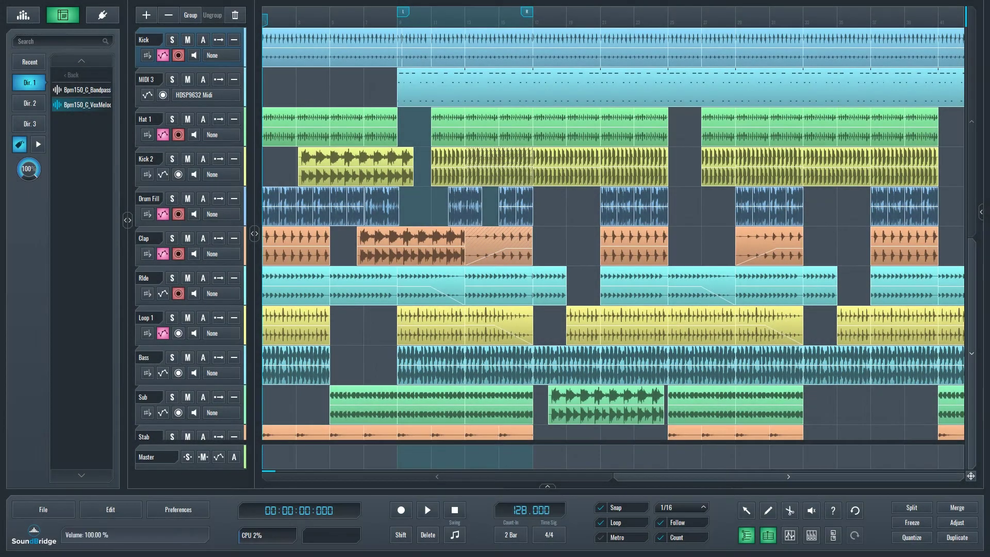
- Try the sample preview volume control and place the Bpm150_C_Vox sample in the Clap track's gap just past the loop region
{"action": "left_click_drag", "start_coordinate": [28, 169], "coordinate": [29, 130]}
{"action": "scroll", "coordinate": [28, 169], "scroll_direction": "down", "scroll_amount": 15}
{"action": "left_click_drag", "start_coordinate": [81, 105], "coordinate": [546, 246]}
- Switch the browser to plug-ins and view the built-in effects and the VST 2 categories
{"action": "left_click", "coordinate": [103, 15]}
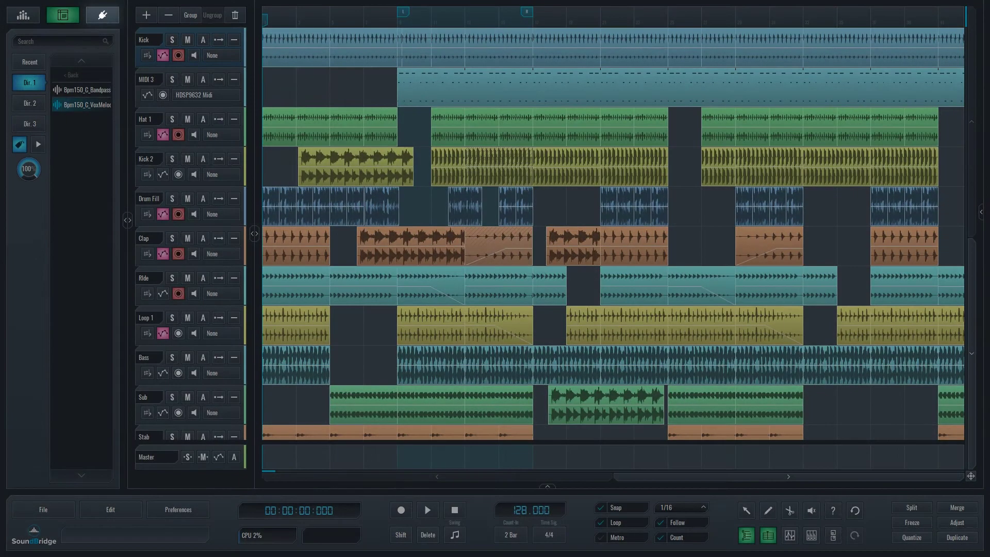
{"action": "left_click", "coordinate": [102, 14]}
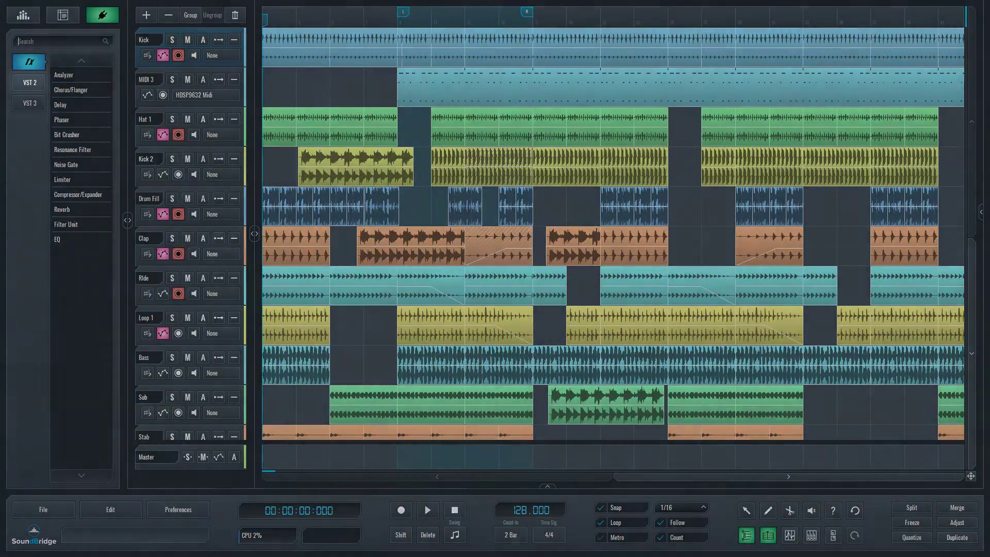
{"action": "left_click", "coordinate": [29, 83]}
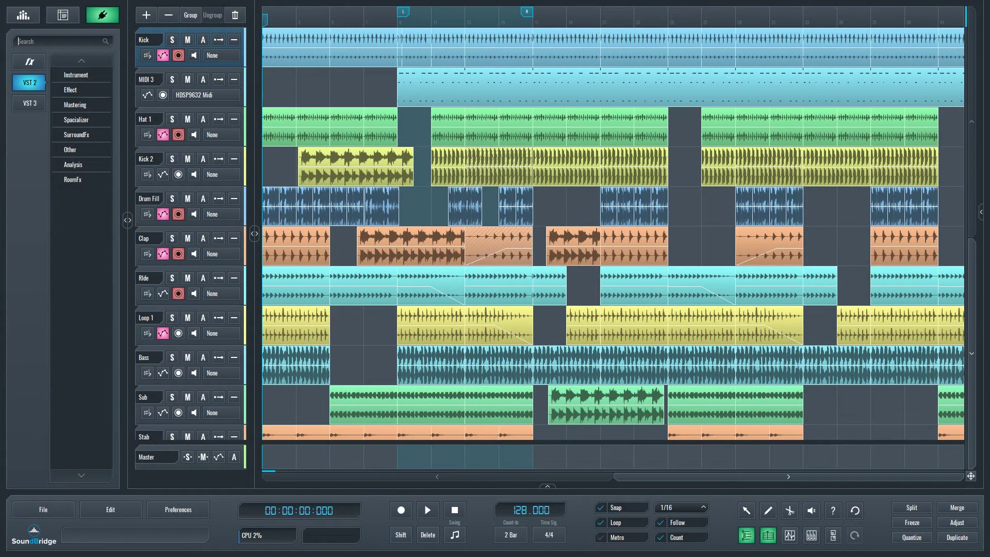
- View the VST 3 plug-in categories and add the built-in Phaser effect to the Kick track
{"action": "left_click", "coordinate": [29, 103]}
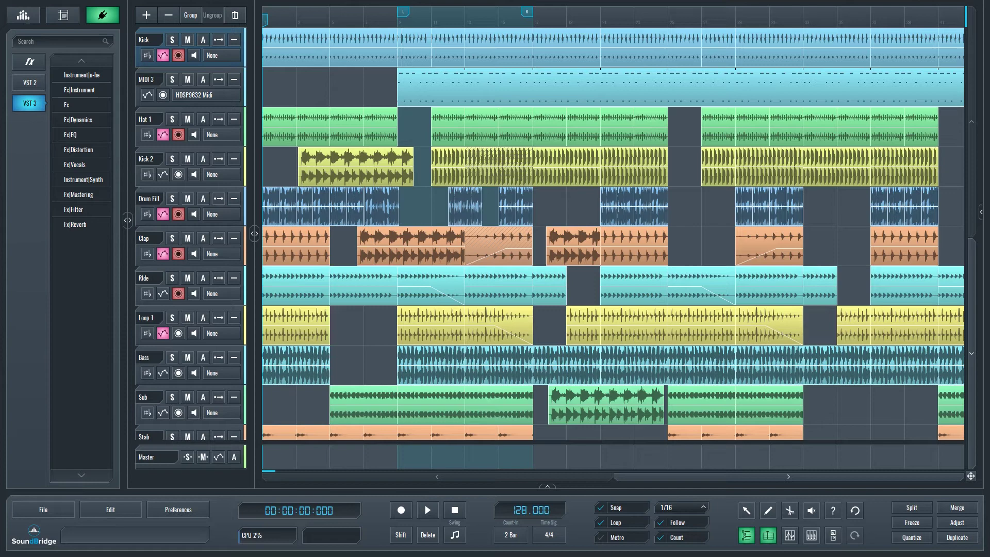
{"action": "left_click", "coordinate": [29, 61]}
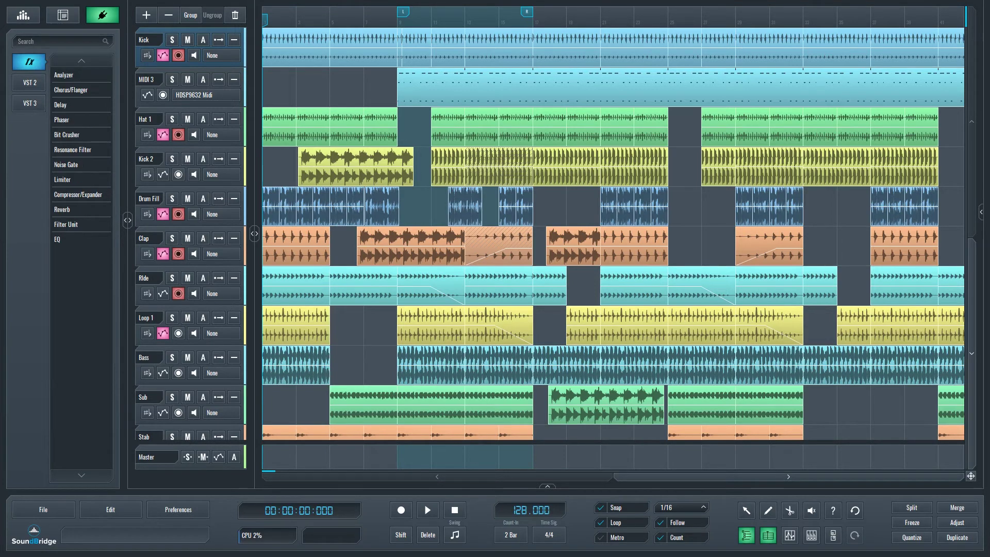
{"action": "left_click", "coordinate": [71, 120]}
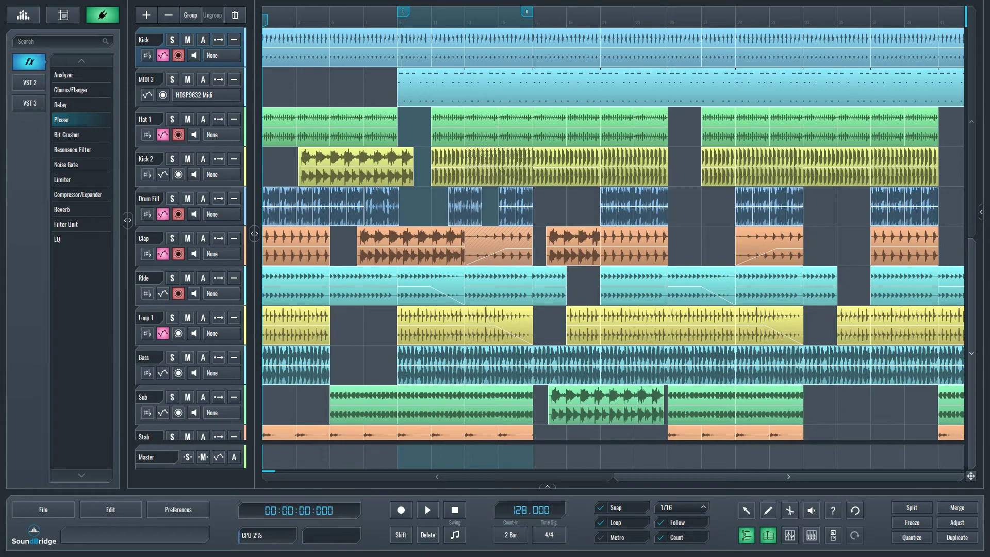
{"action": "left_click_drag", "start_coordinate": [71, 120], "coordinate": [148, 56]}
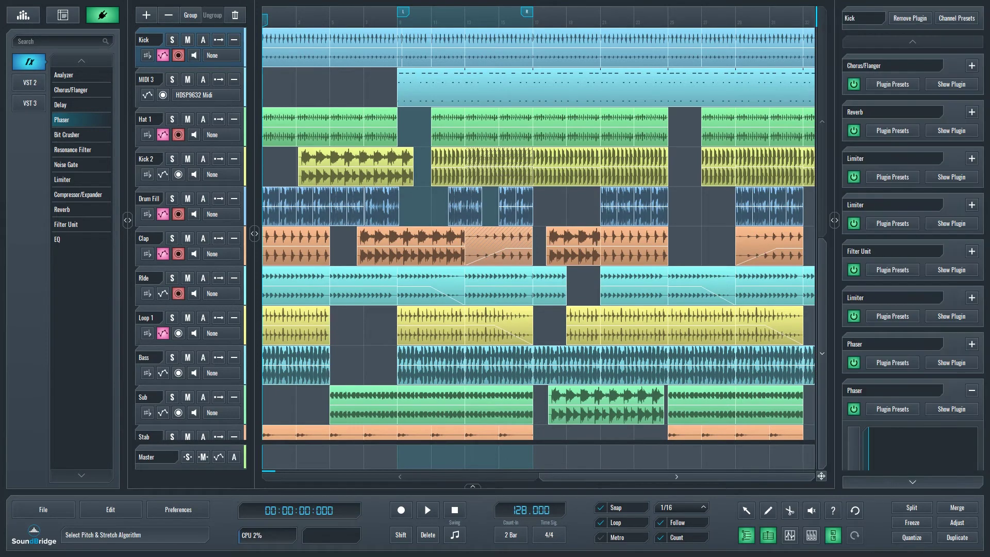
{"action": "key", "text": "Escape"}
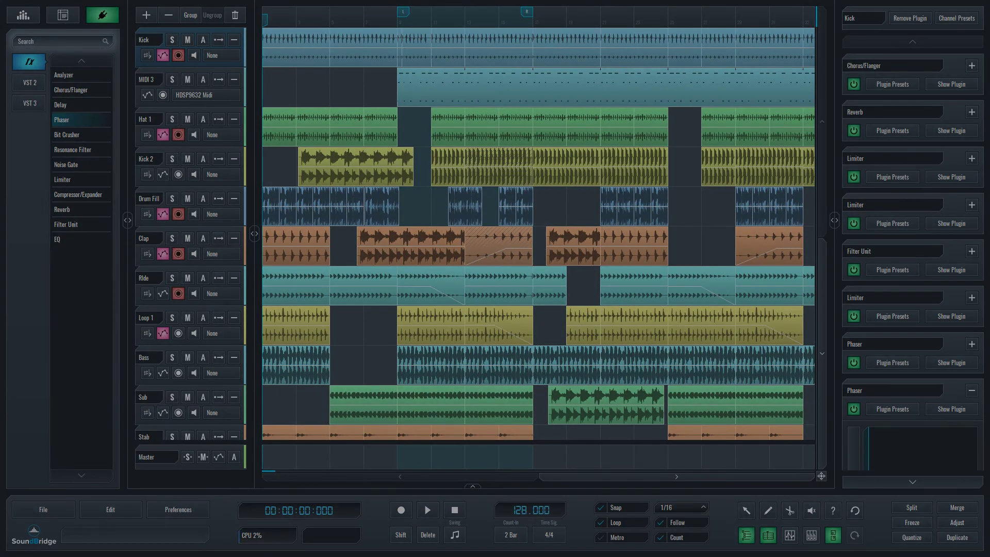
- Search the built-in effects for "reve"
{"action": "key", "text": "ctrl+a"}
{"action": "type", "text": "reve"}
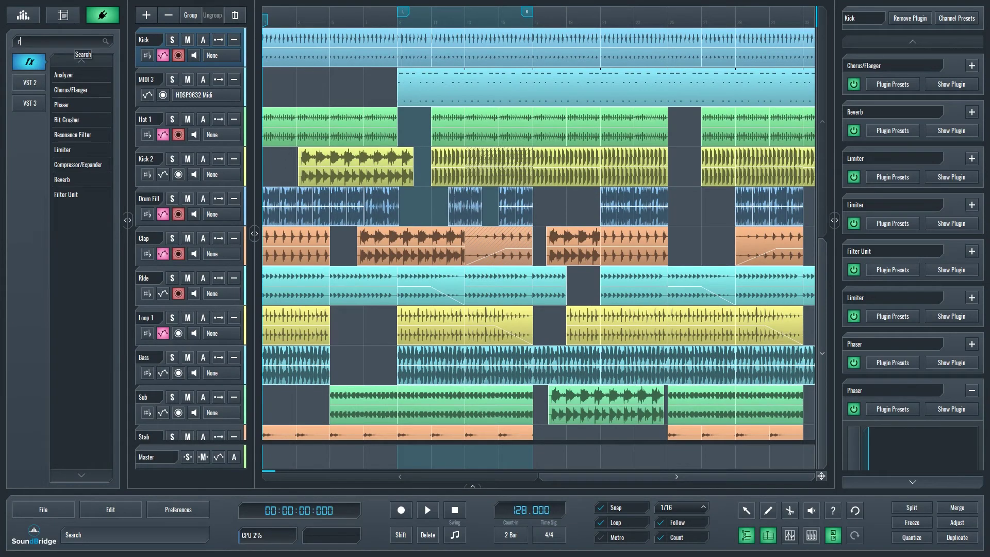